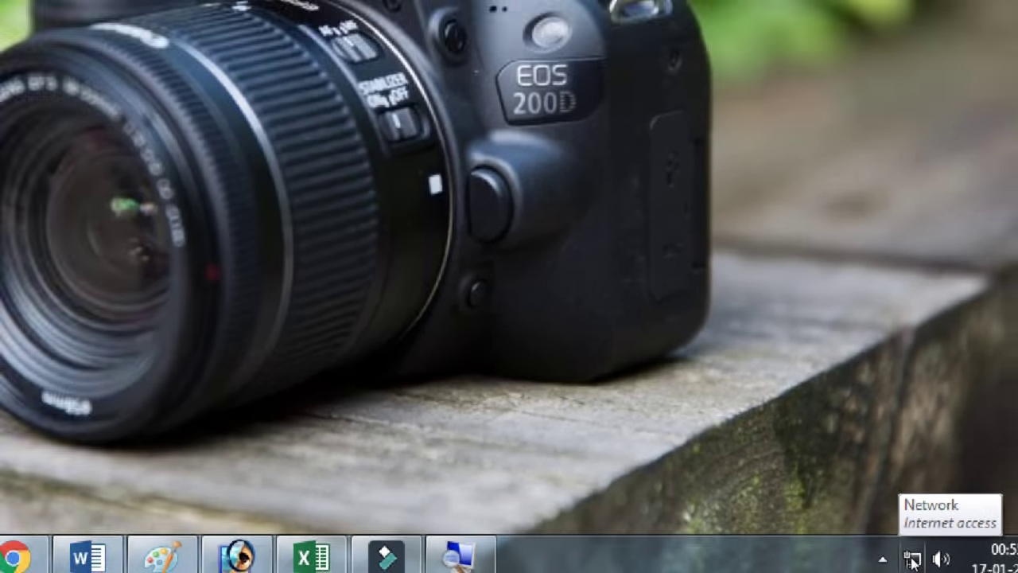
Open the Network and Sharing Center from the network tray icon, then its Advanced sharing settings.
click(912, 560)
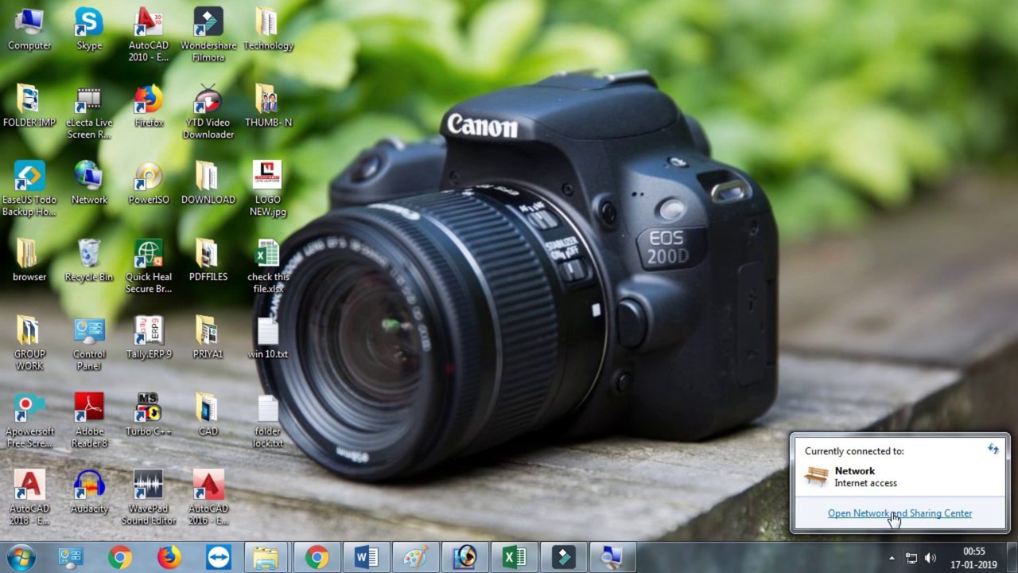
click(896, 514)
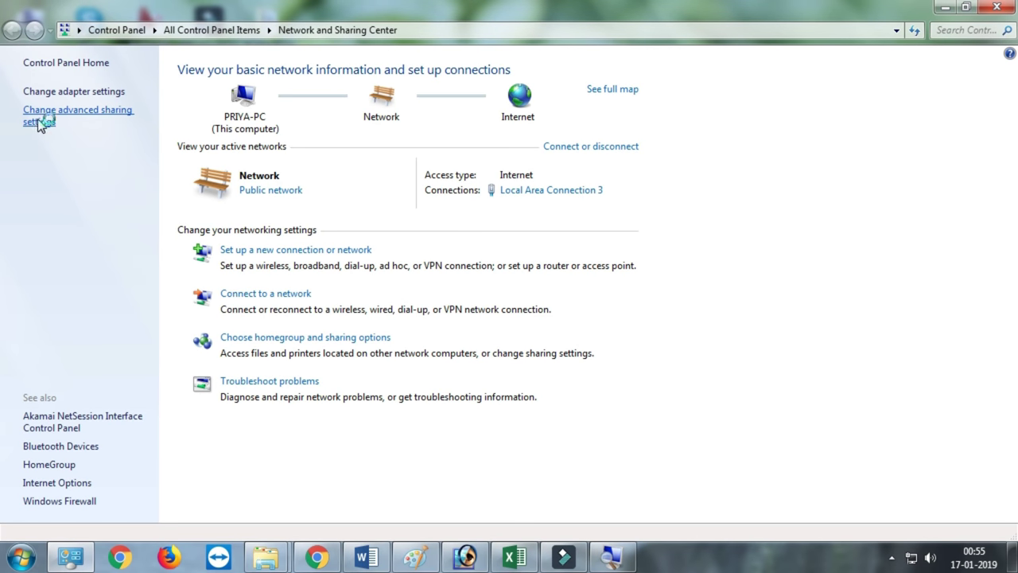
click(42, 127)
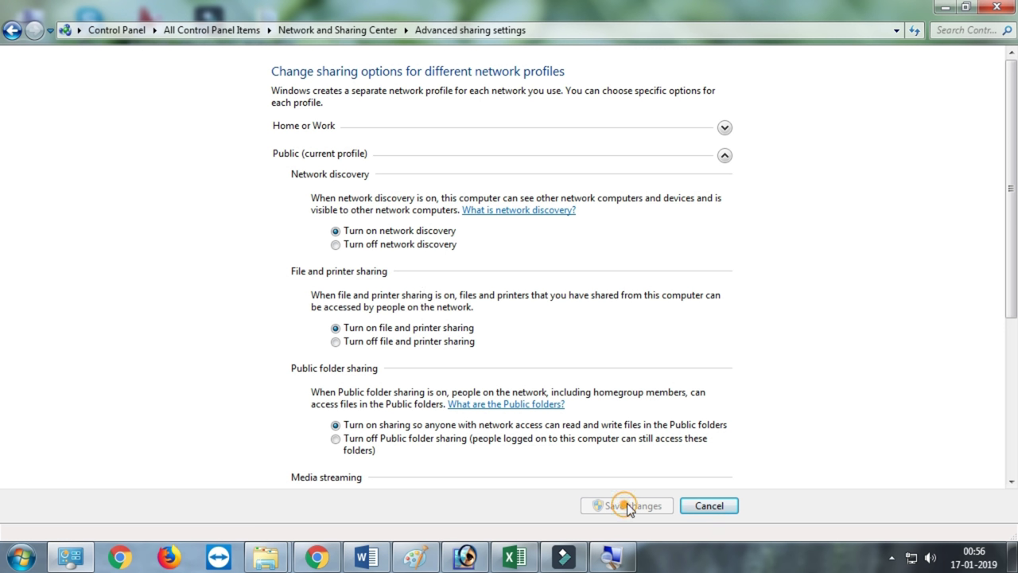
Close Control Panel and open Computer's Properties from the Start menu to view name and workgroup.
click(996, 10)
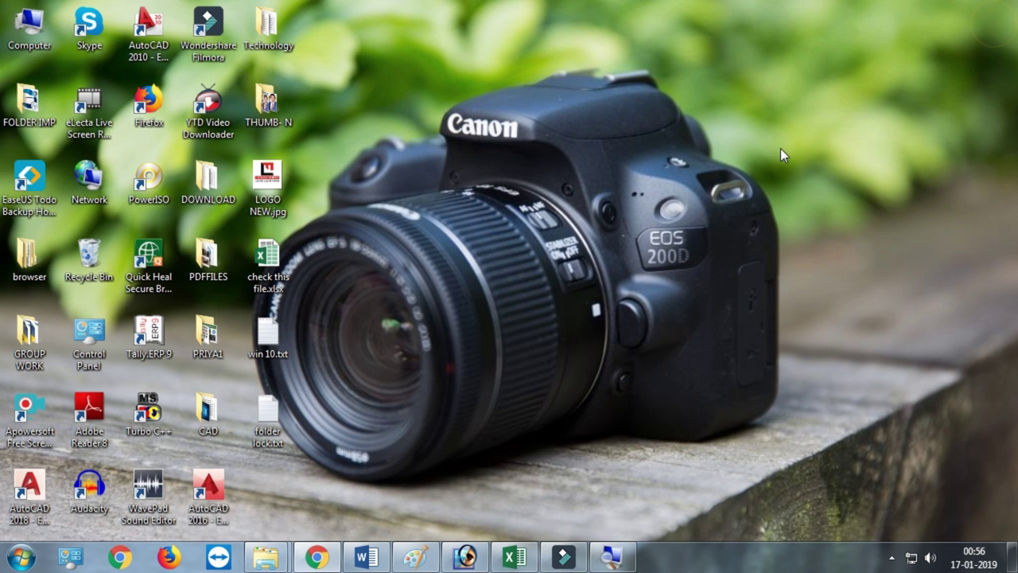
right_click(30, 20)
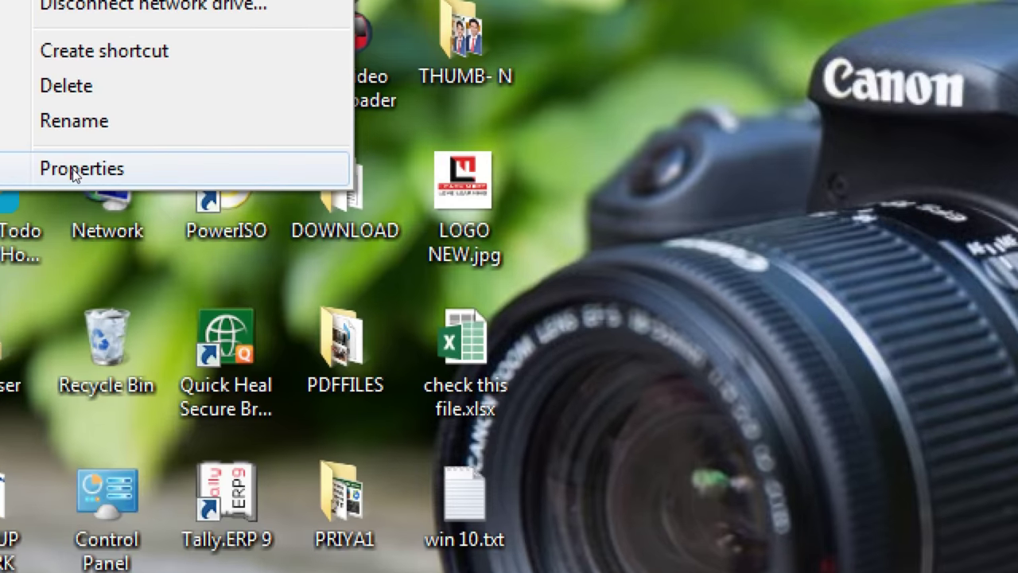
key(super)
right_click(274, 230)
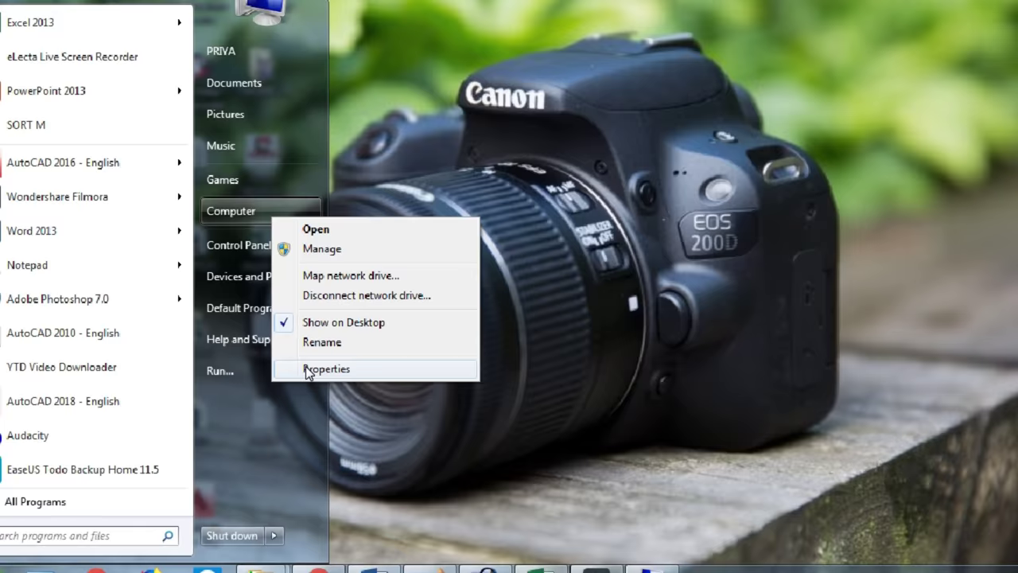
click(308, 368)
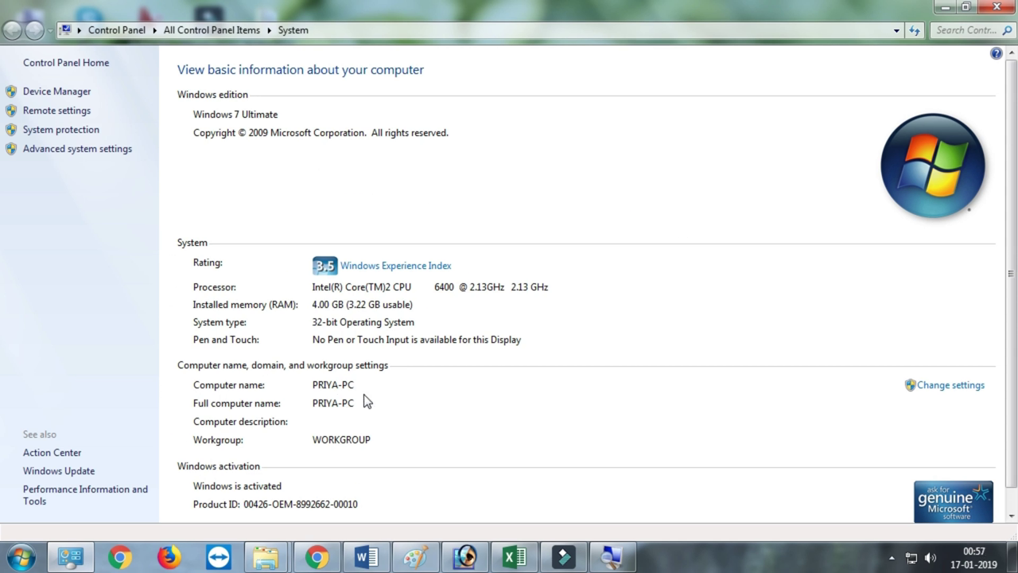
click(954, 388)
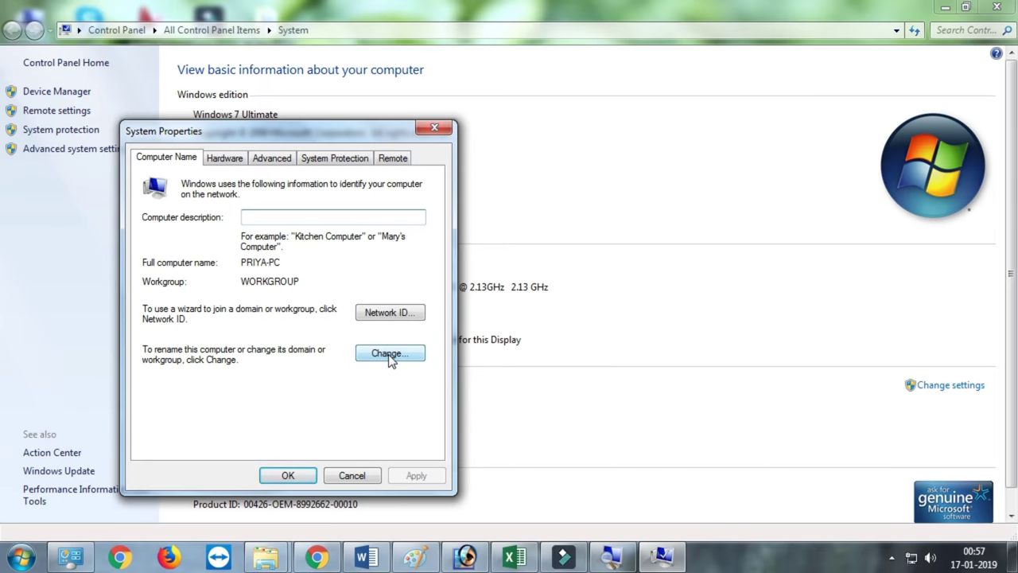
click(390, 358)
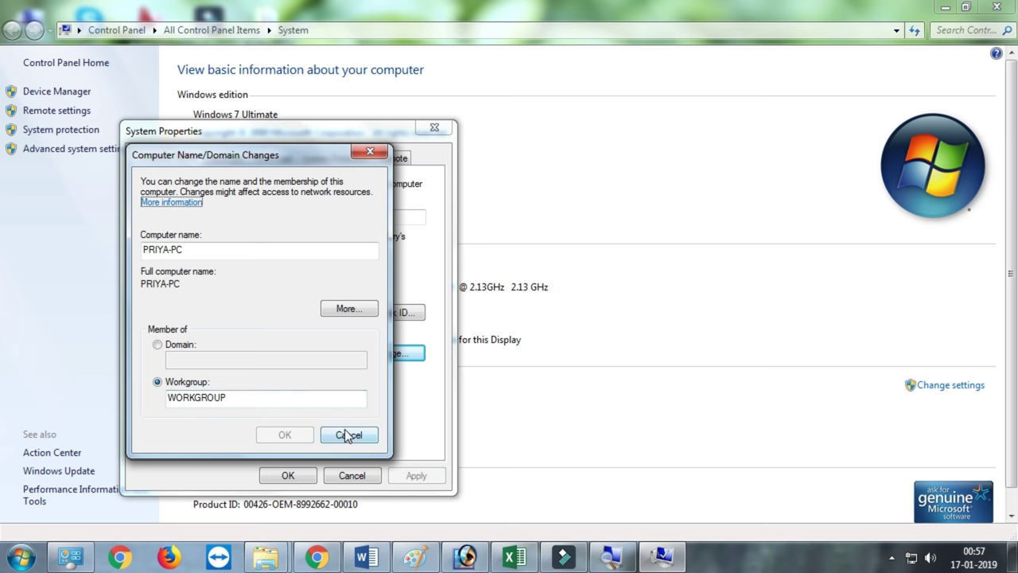
click(343, 435)
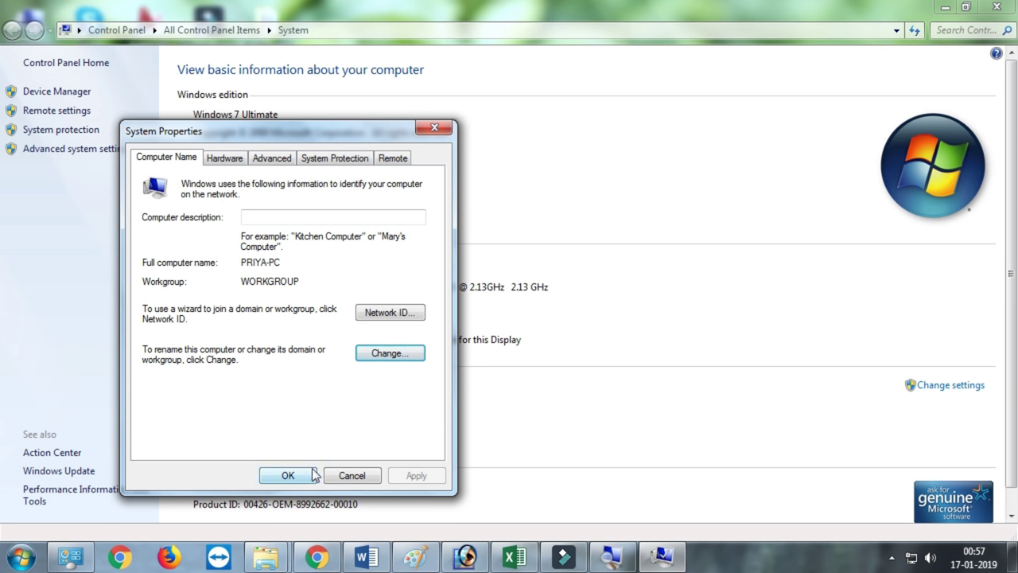
click(353, 475)
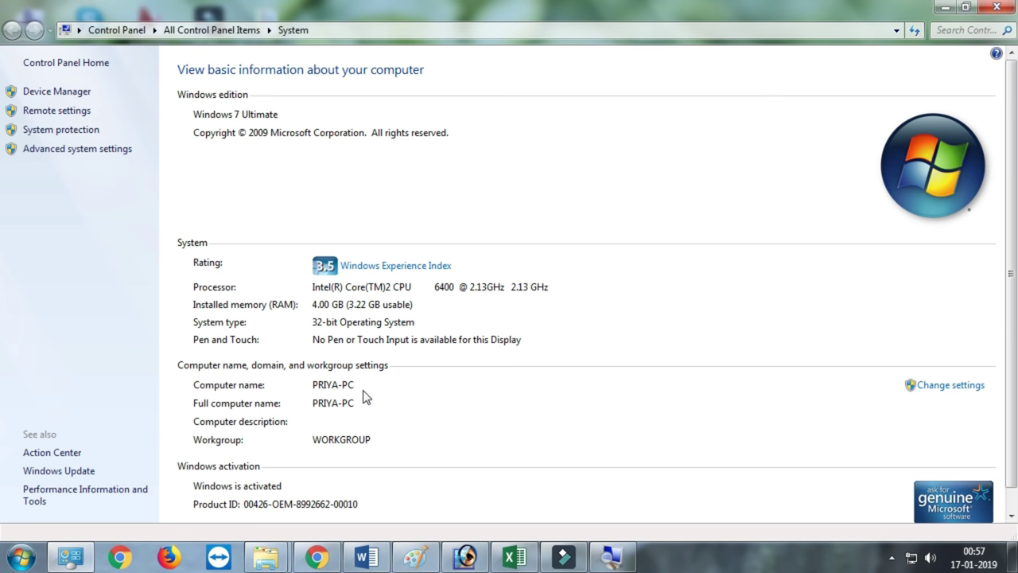
key(super+e)
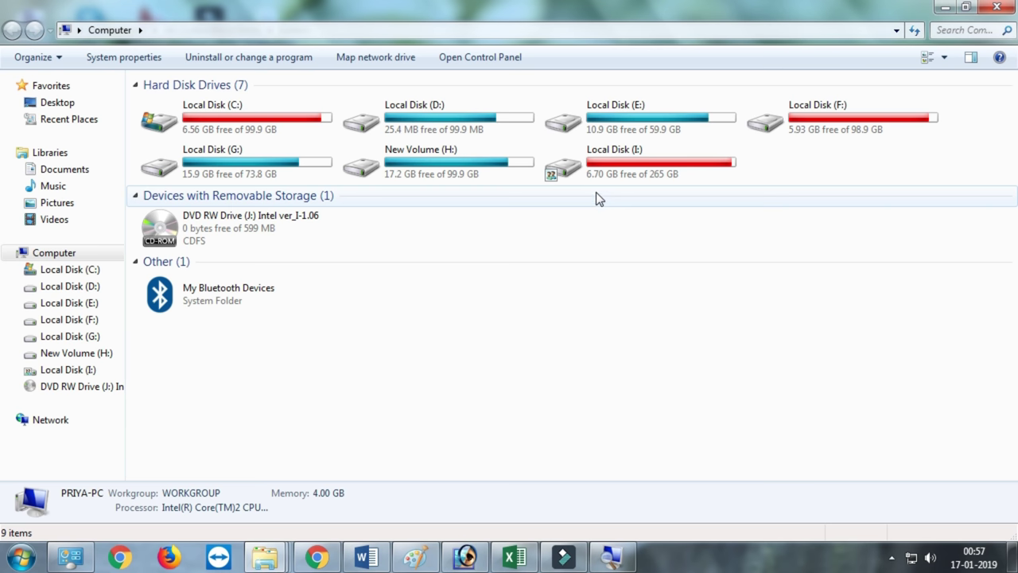
In the Computer folder, select the New Volume (H:) drive and bring up its context menu.
click(620, 173)
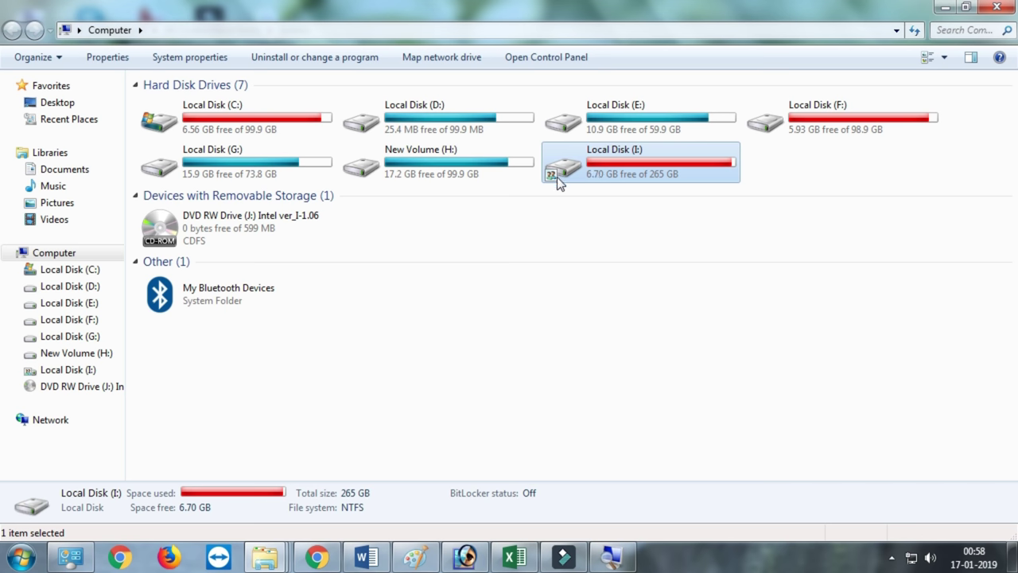
click(466, 164)
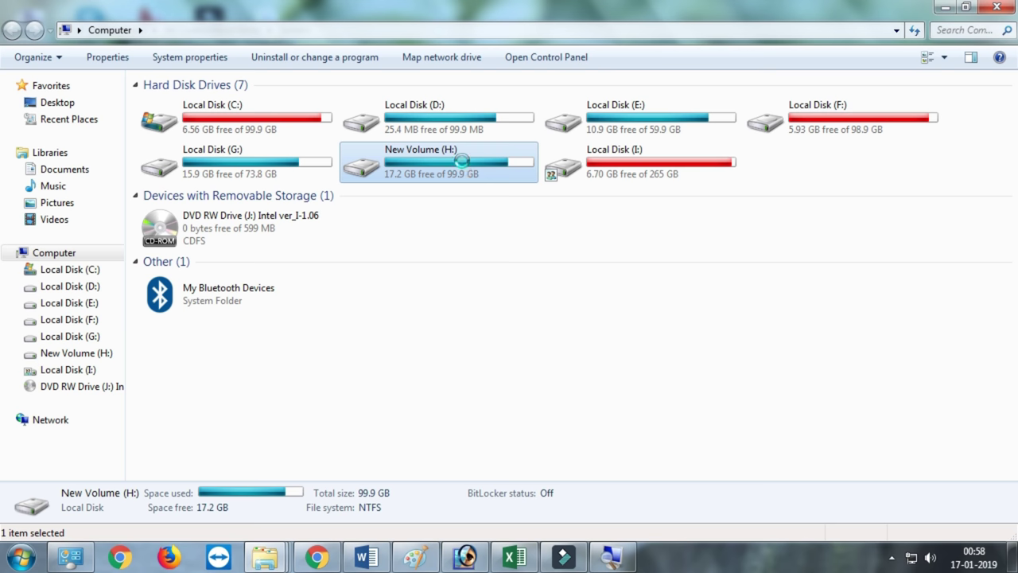
right_click(463, 160)
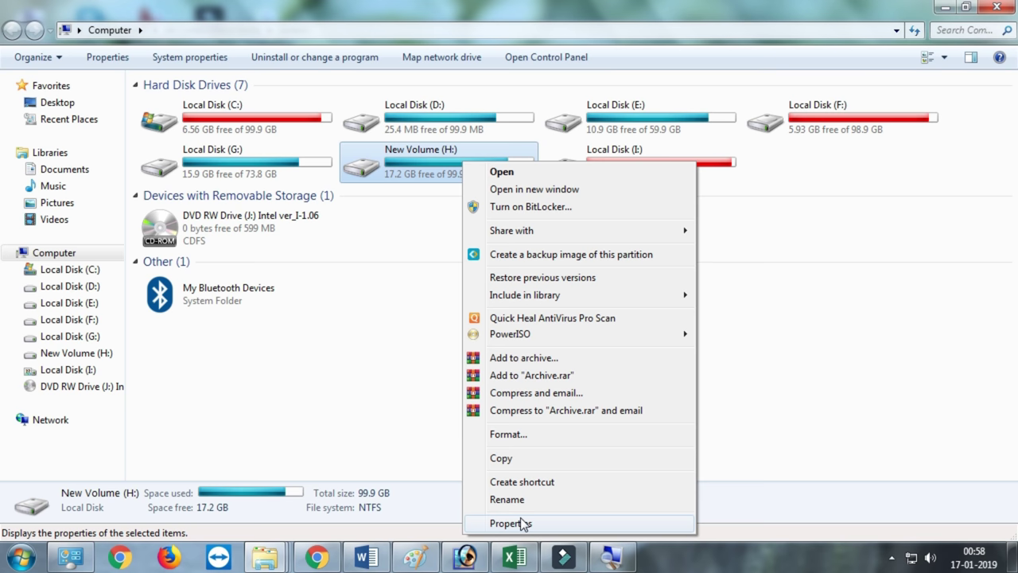
Turn on Advanced Sharing for drive H from its Properties Sharing tab.
click(521, 523)
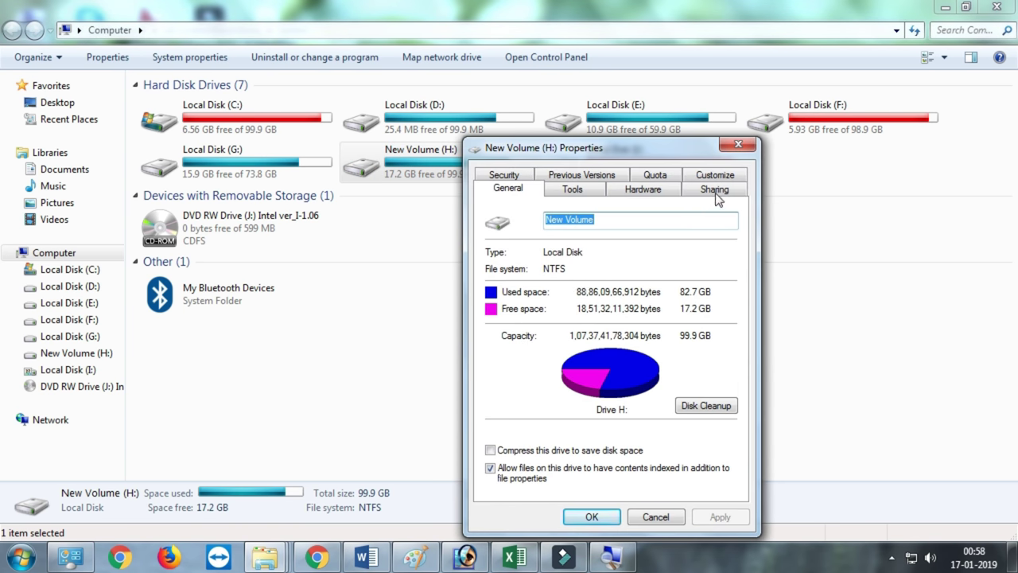
click(715, 195)
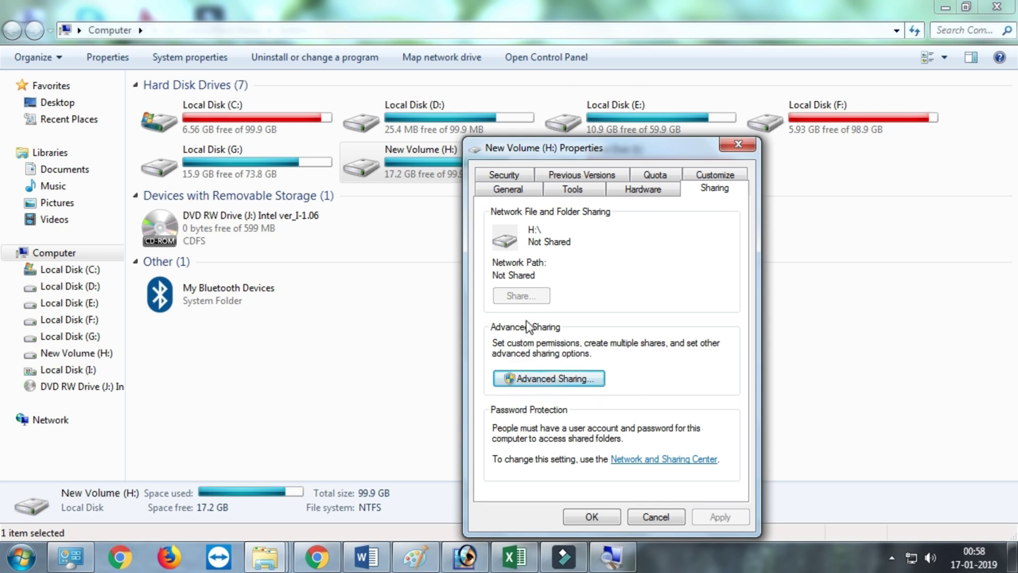
click(535, 376)
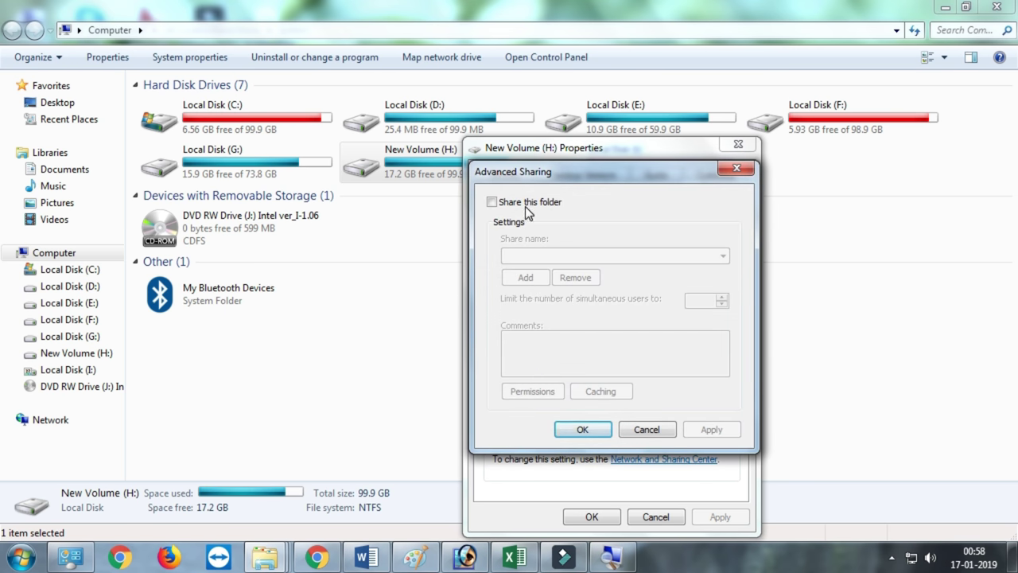
click(525, 206)
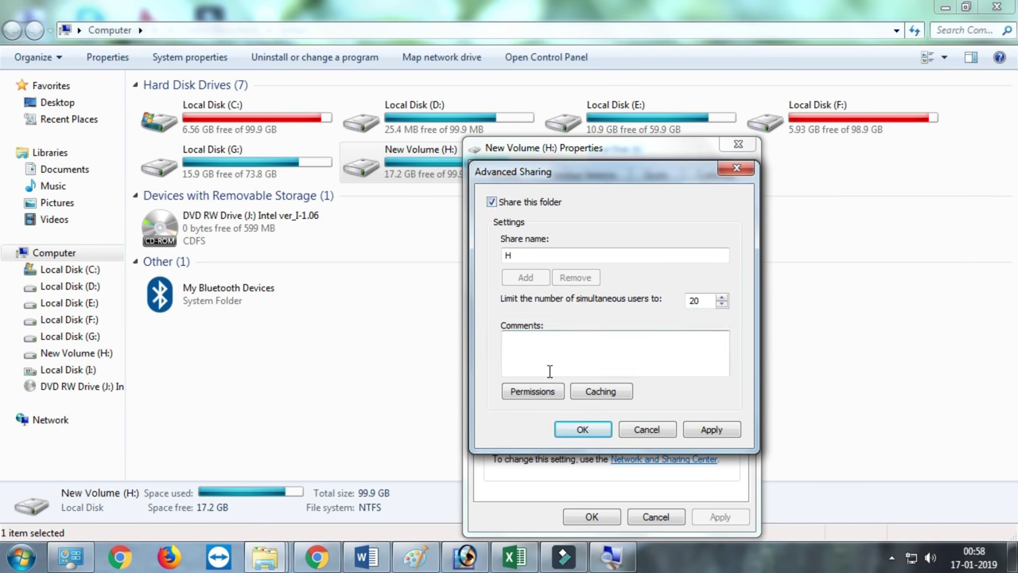
Give Everyone full control of share H, apply all sharing settings and close Properties.
click(535, 391)
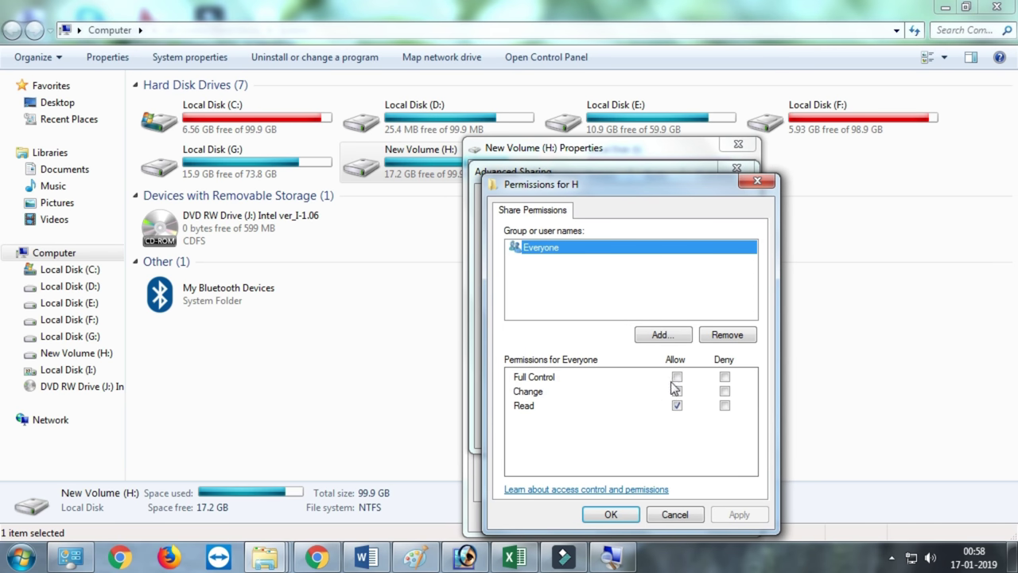
click(676, 377)
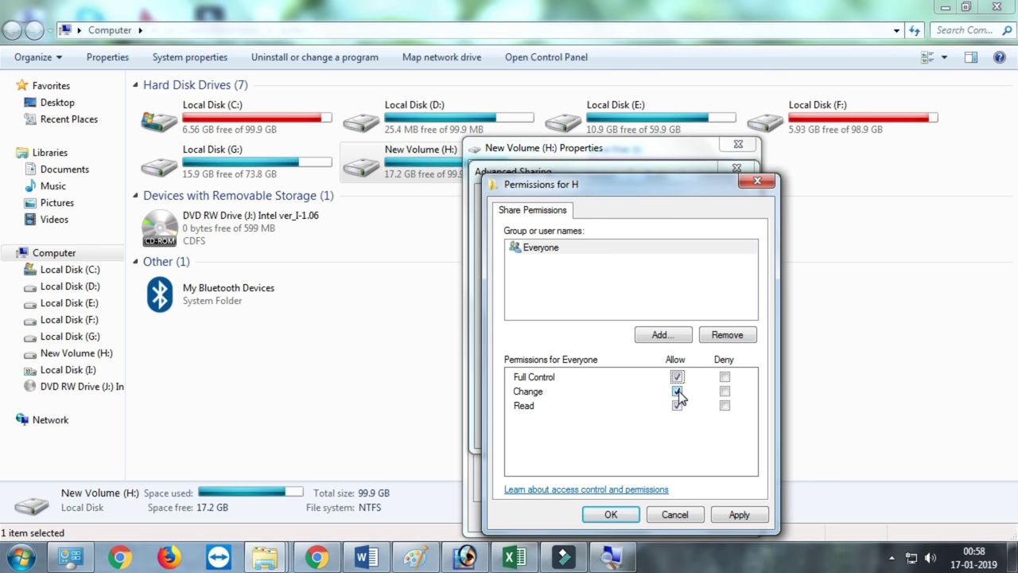
click(733, 515)
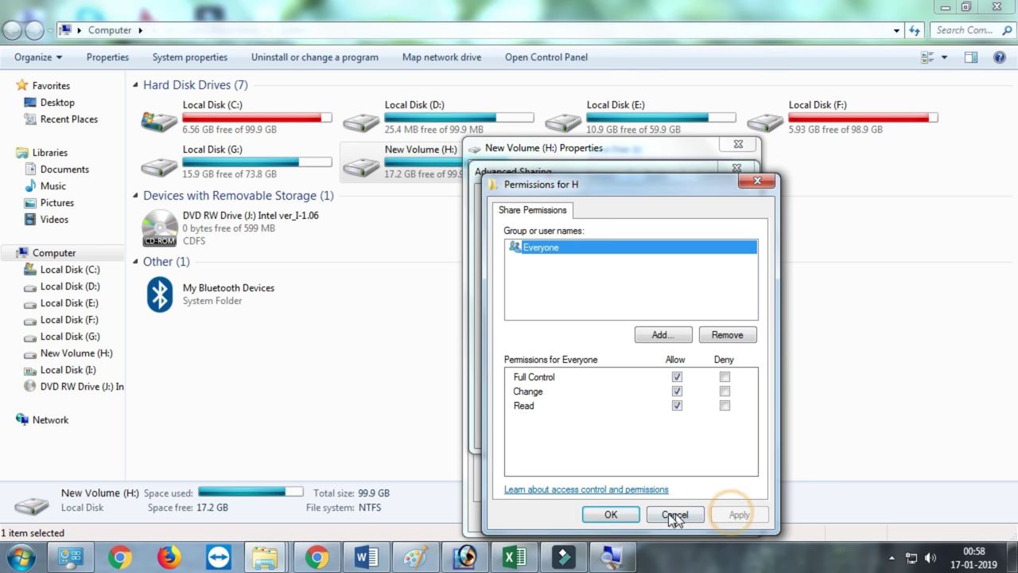
click(635, 515)
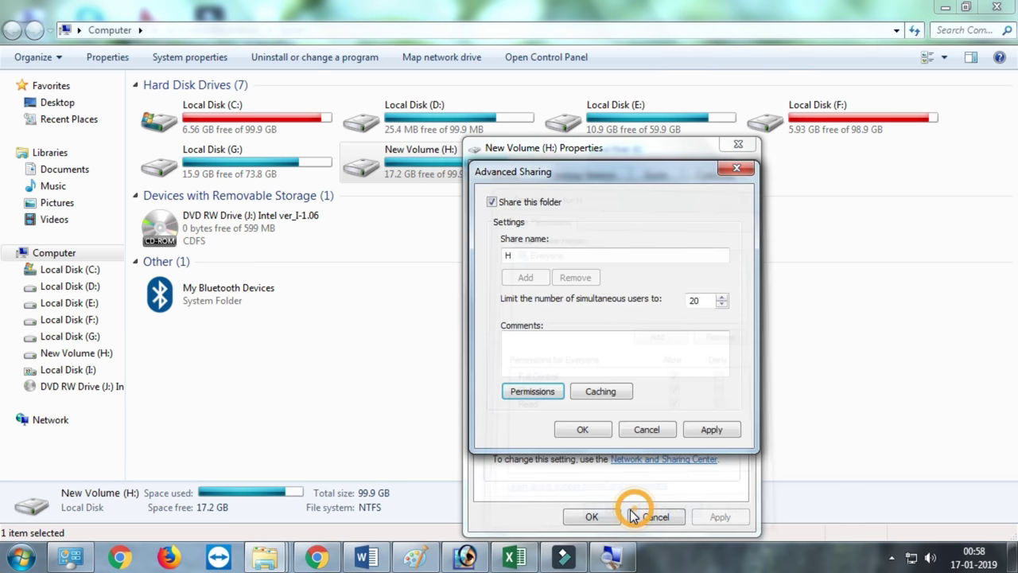
click(698, 429)
click(583, 430)
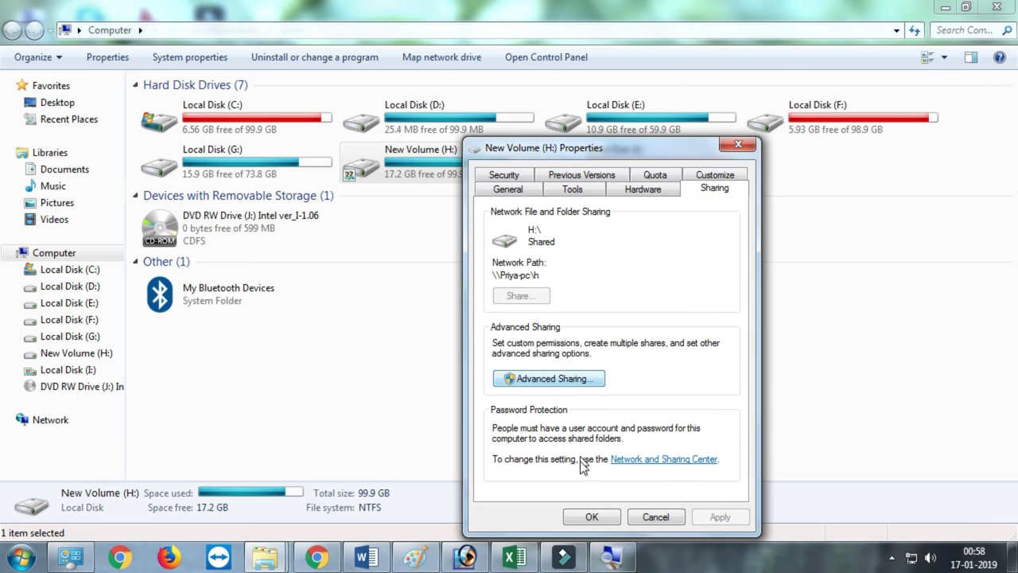
click(589, 514)
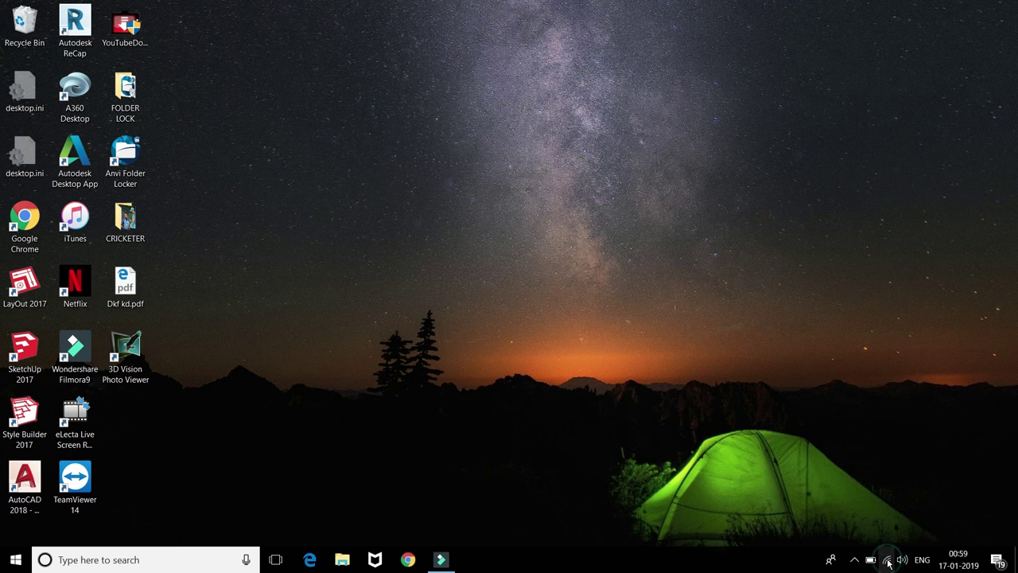
Verify Ethernet advanced sharing options have network discovery and file sharing on, then minimize Settings.
click(888, 560)
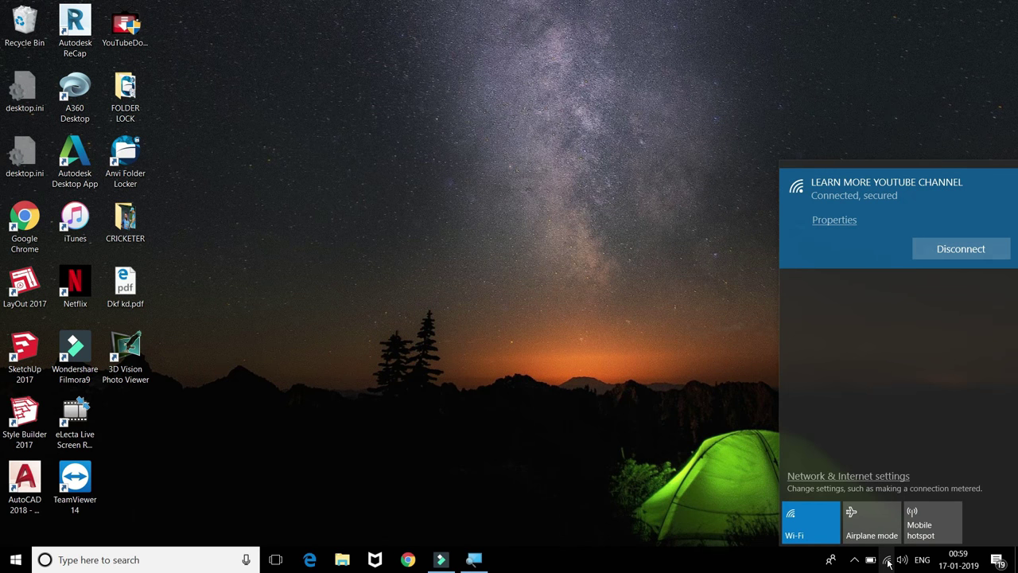
click(886, 477)
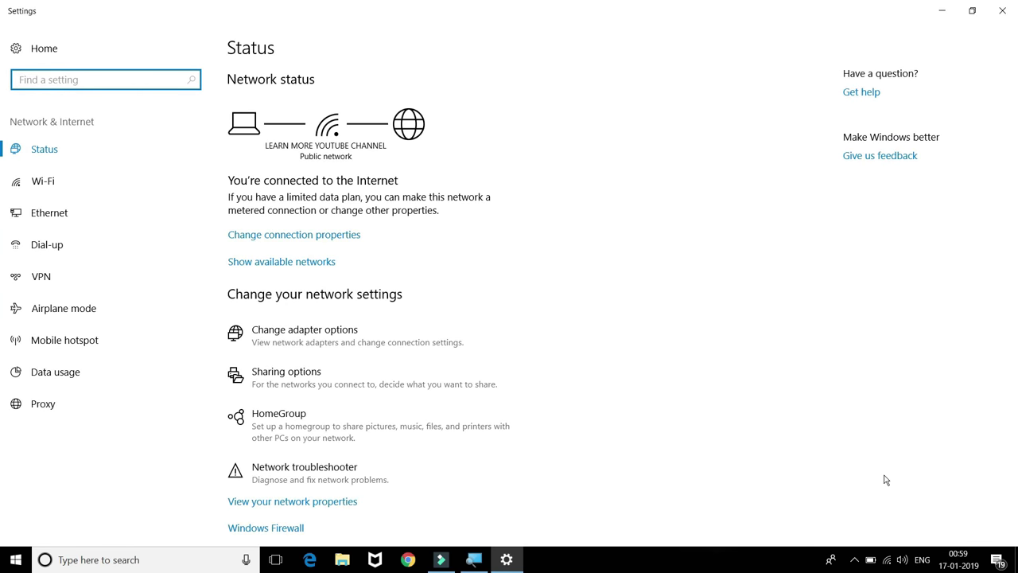
click(41, 216)
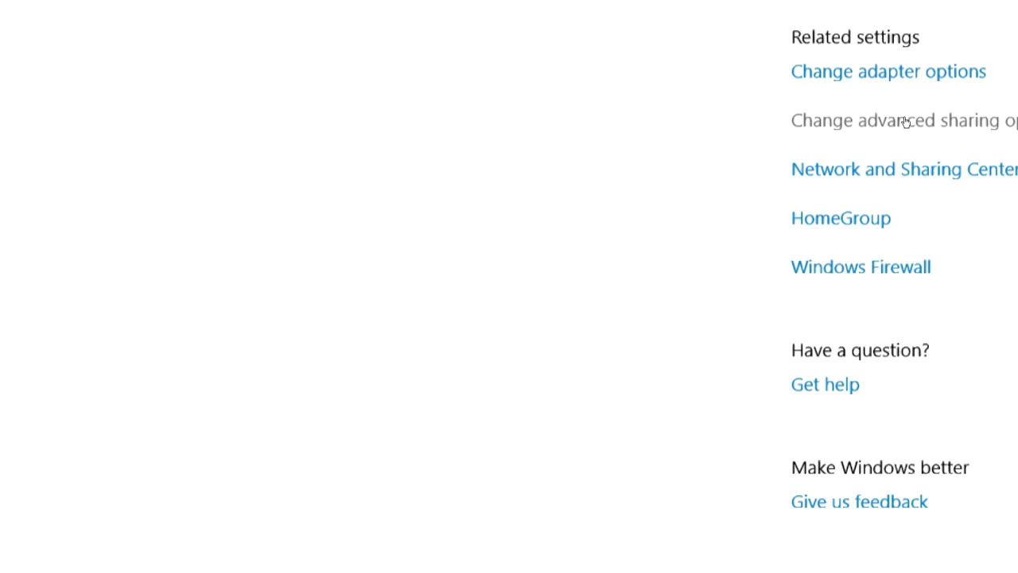
click(906, 122)
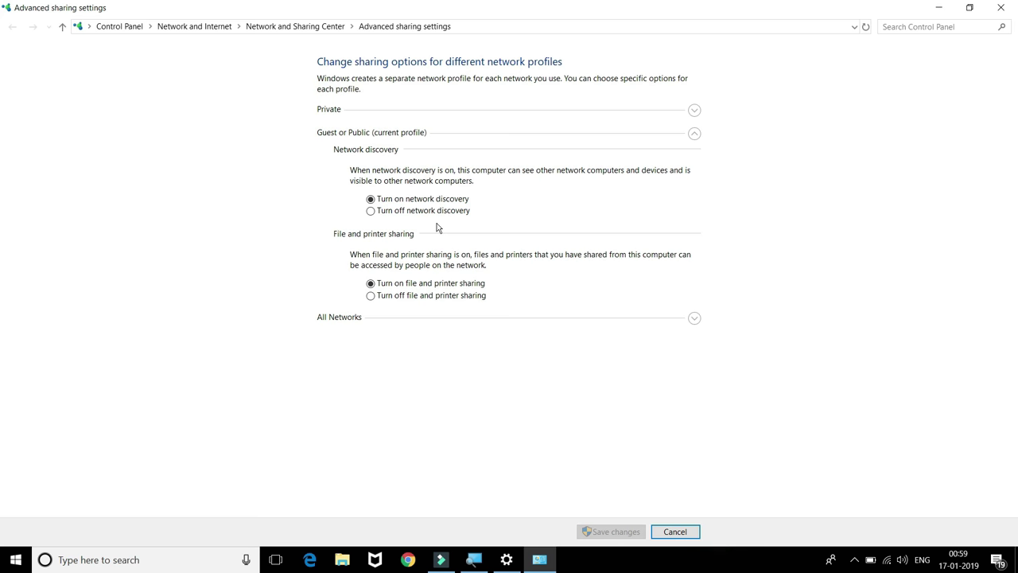
click(1015, 7)
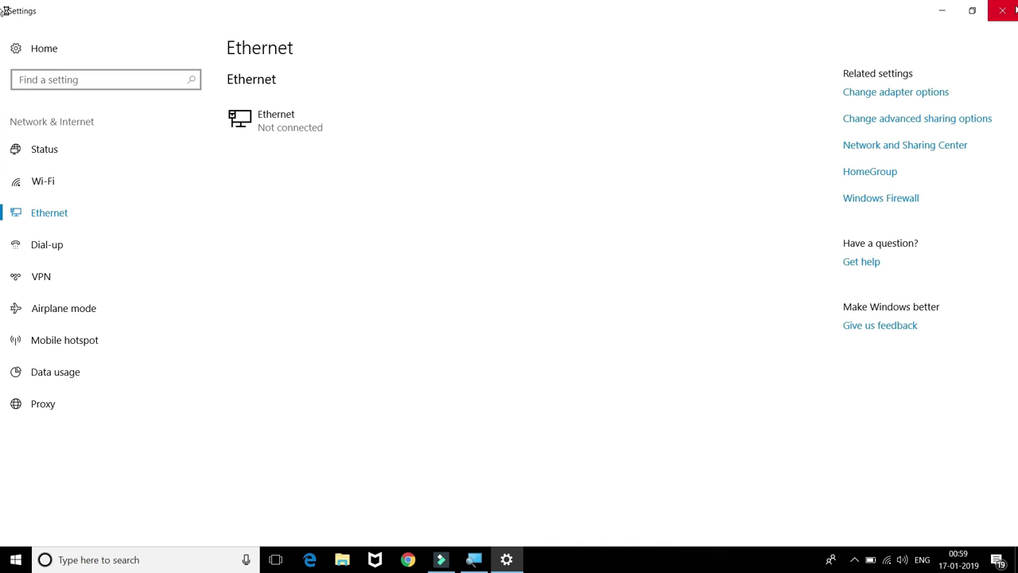
click(940, 11)
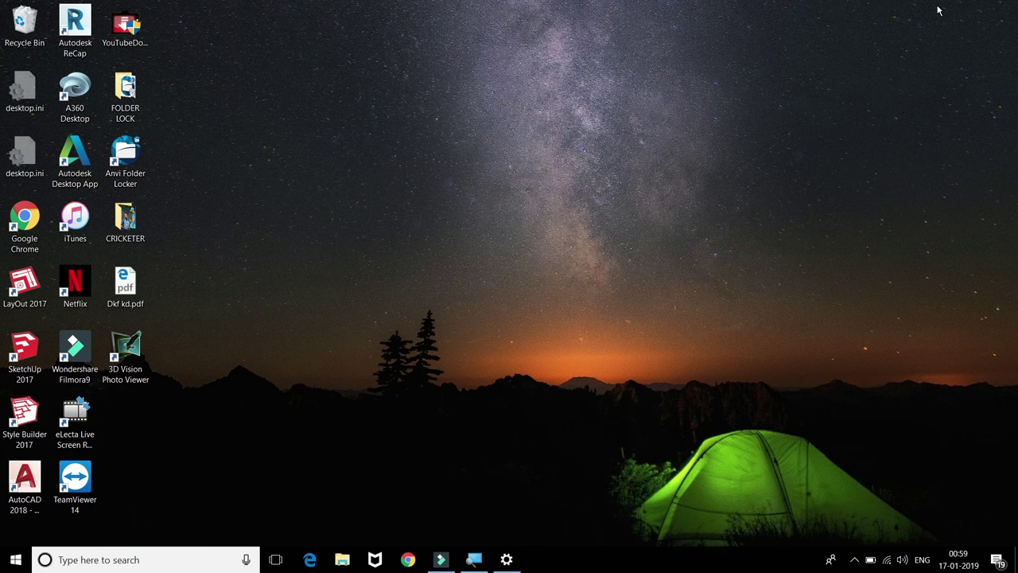
key(super+e)
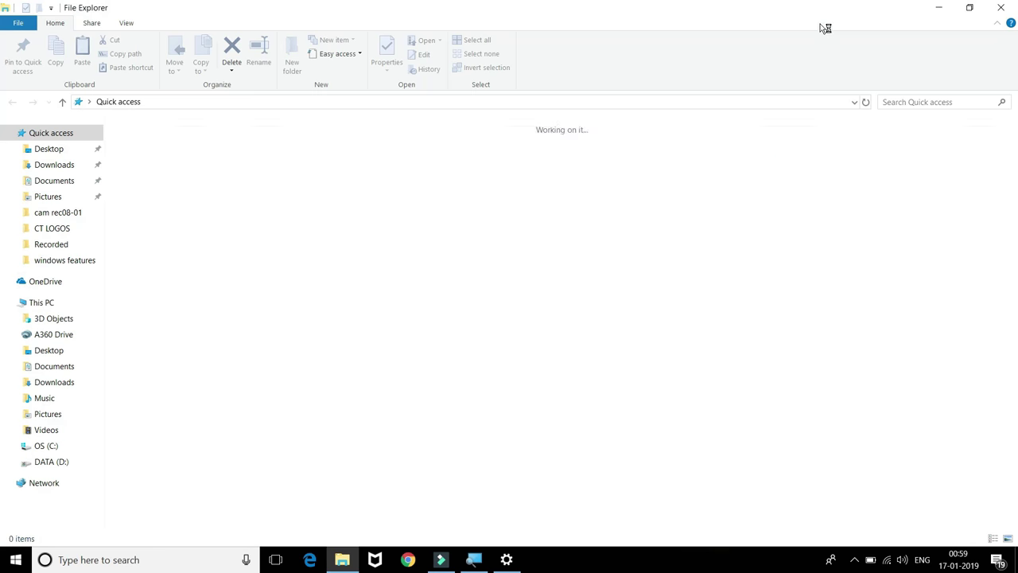
click(43, 305)
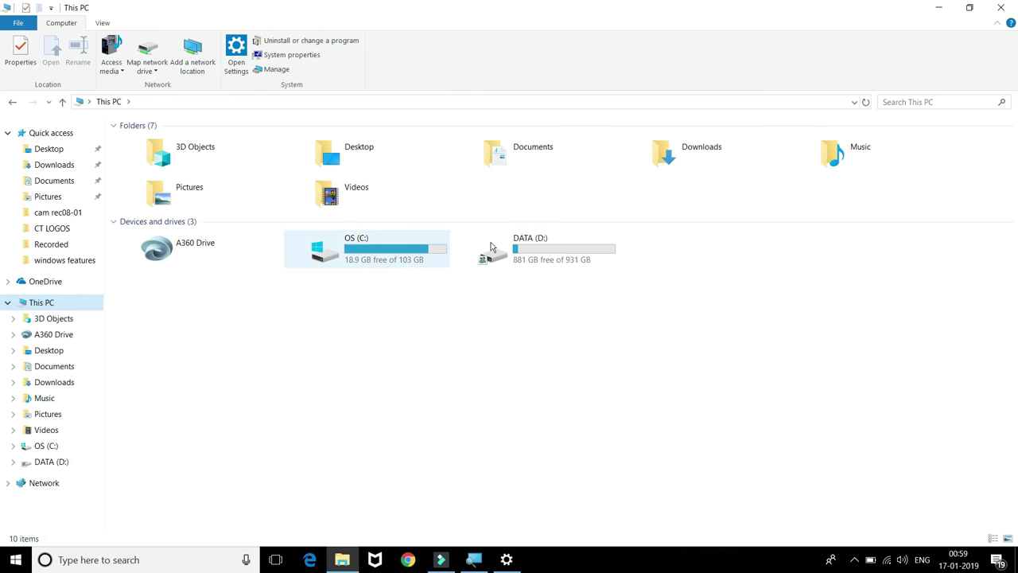
click(522, 246)
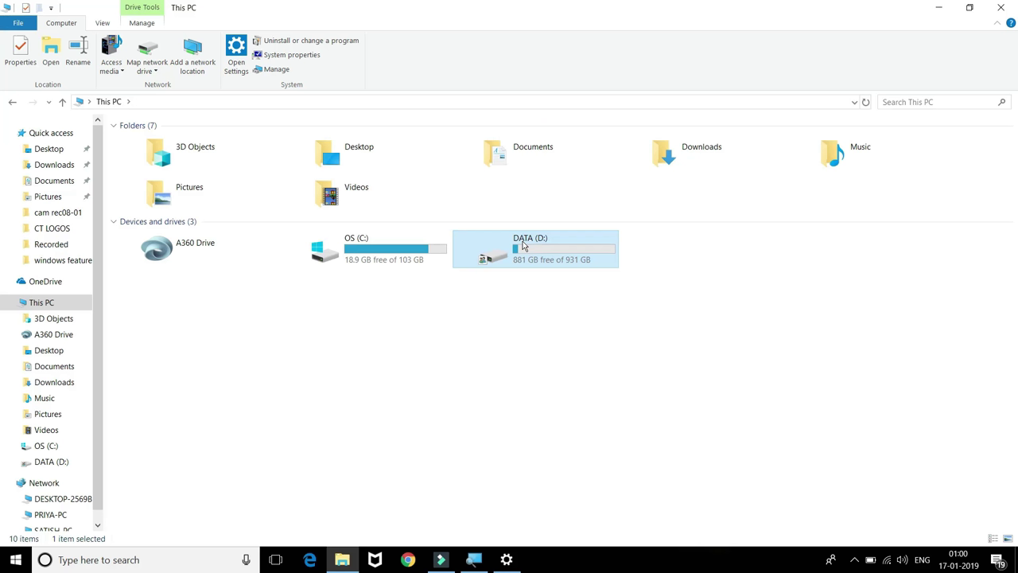
click(1016, 8)
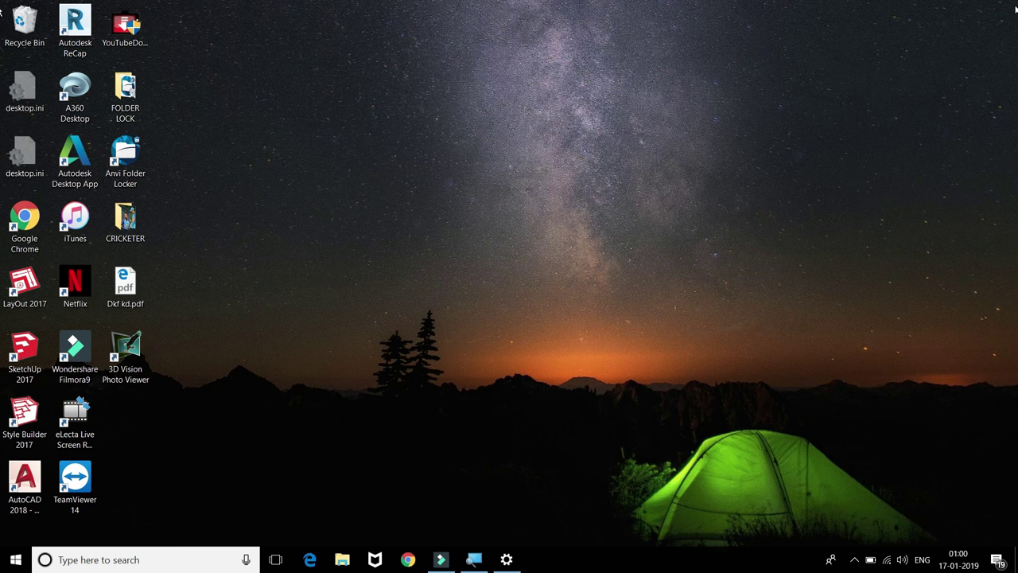
Run \\PRIYA-PC from the Run dialog, picking the PC from the suggestions.
key(super+r)
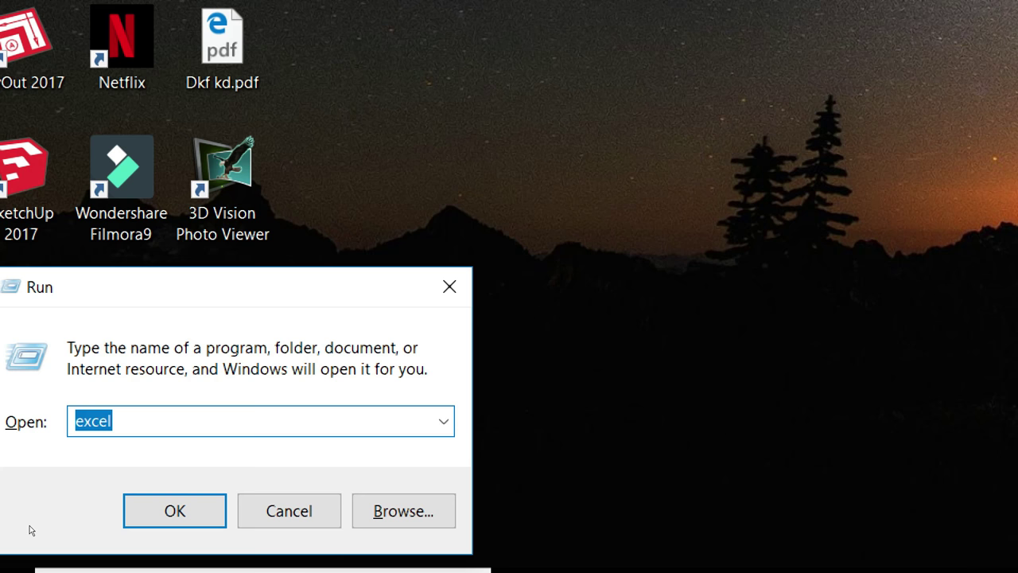
key(BackSpace)
text(\\)
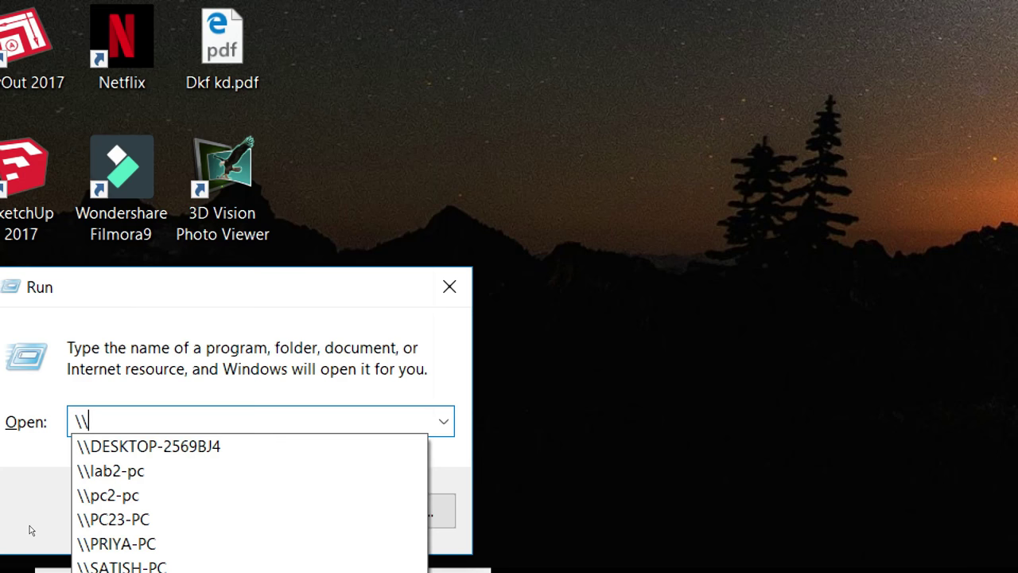
text(pro)
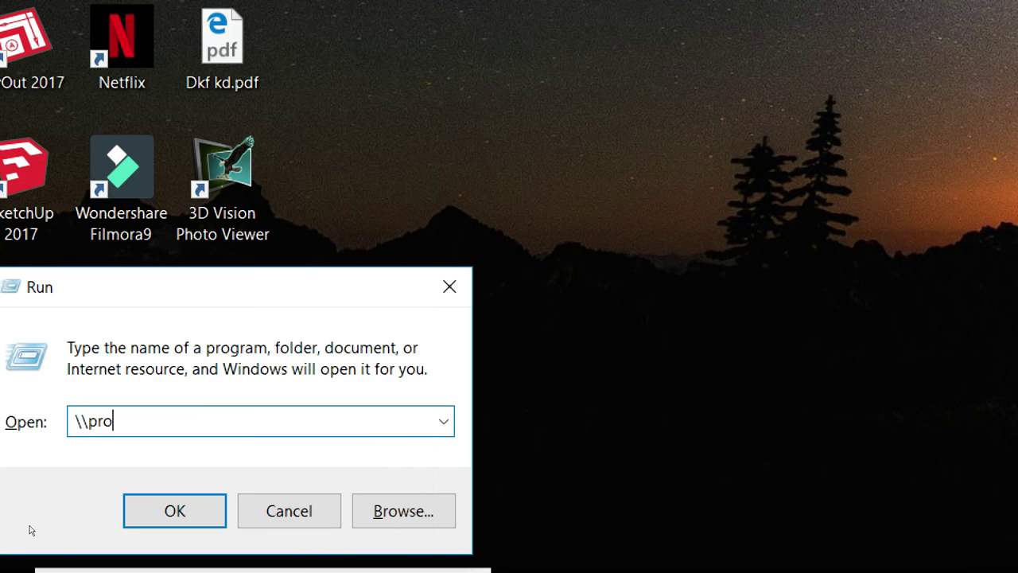
key(BackSpace)
key(Down)
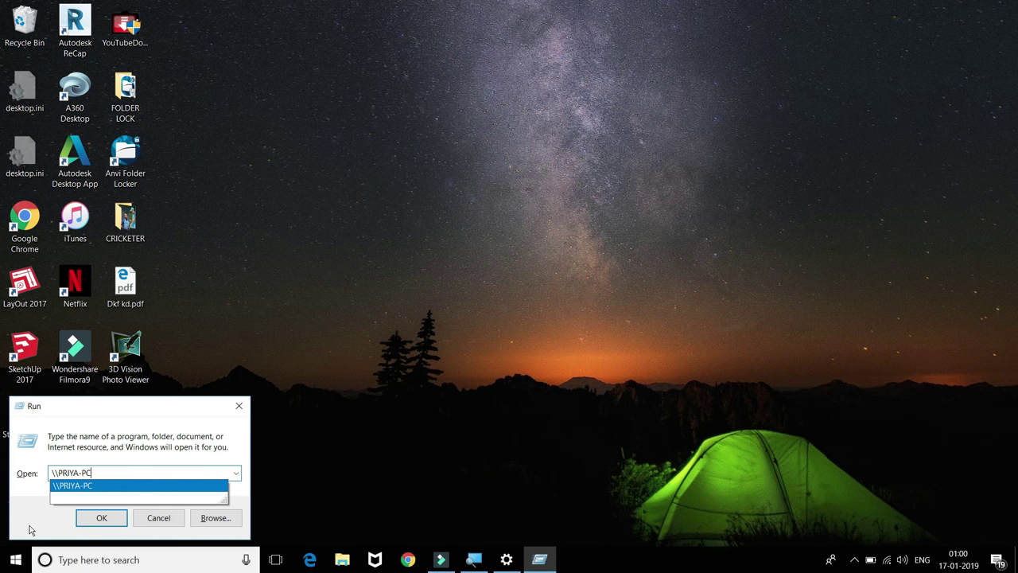
key(Return)
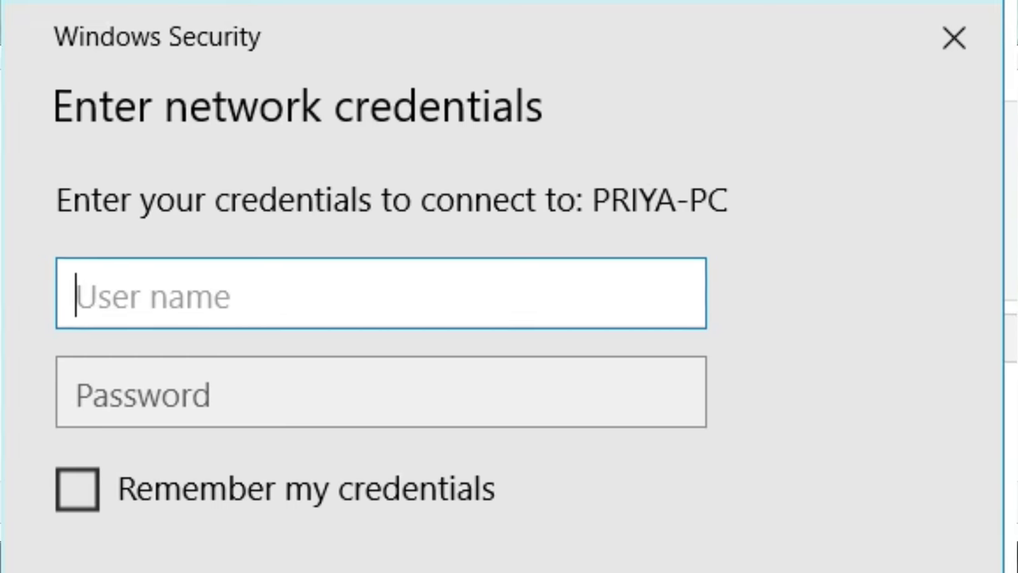
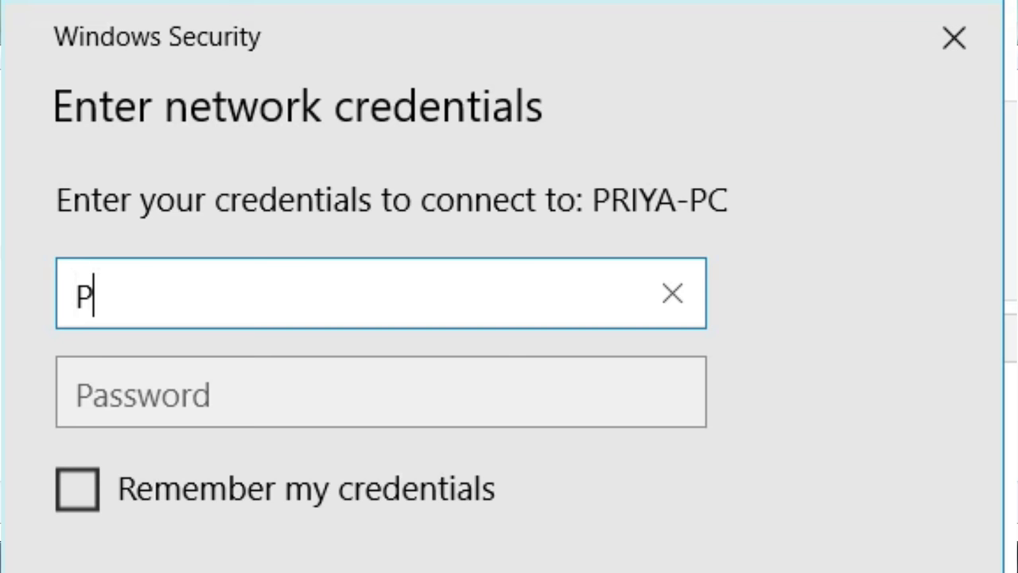
Sign in with the Windows 7 account's user name and password to reach its shared drives.
key(BackSpace)
key(BackSpace)
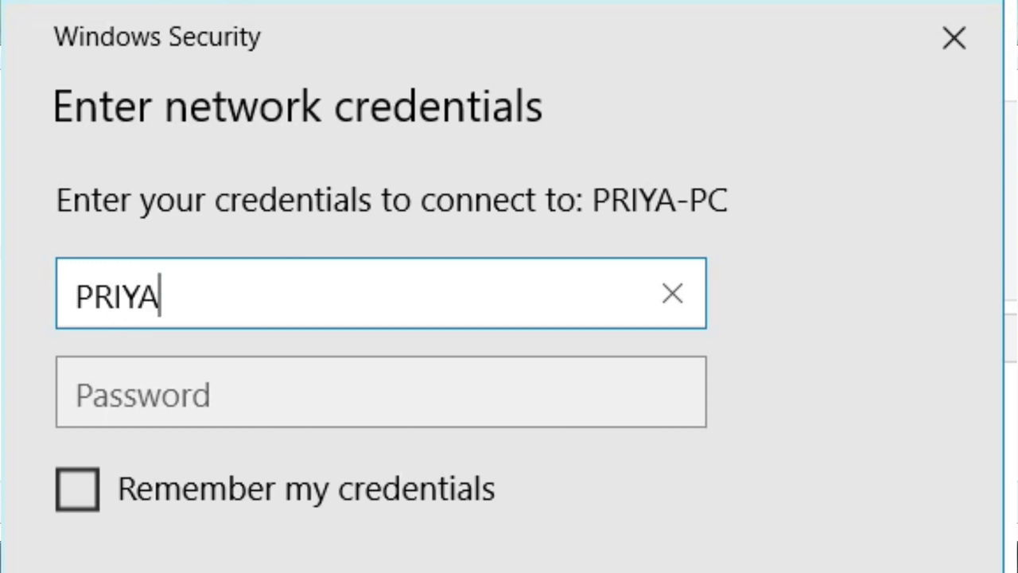
key(Tab)
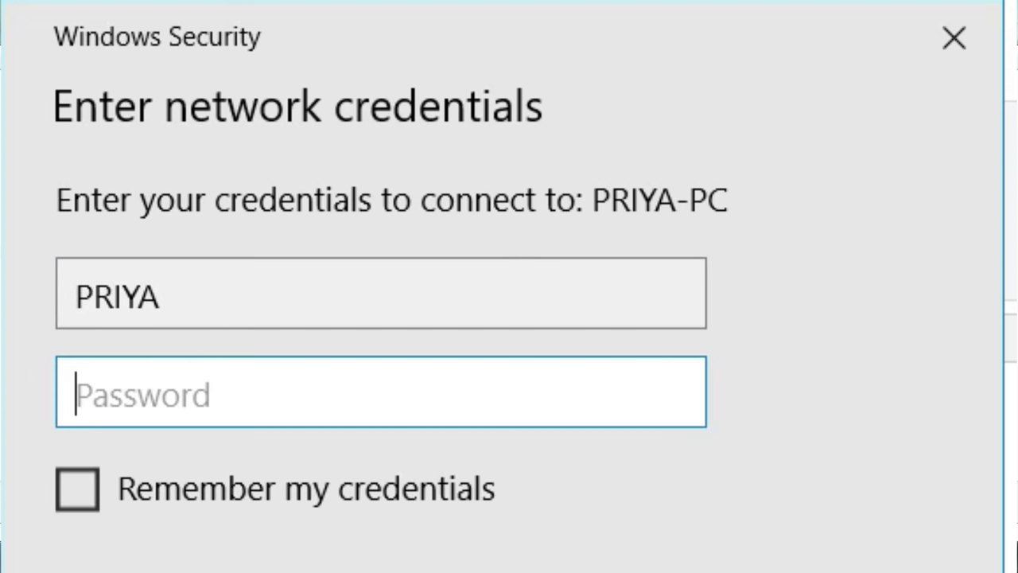
key(Return)
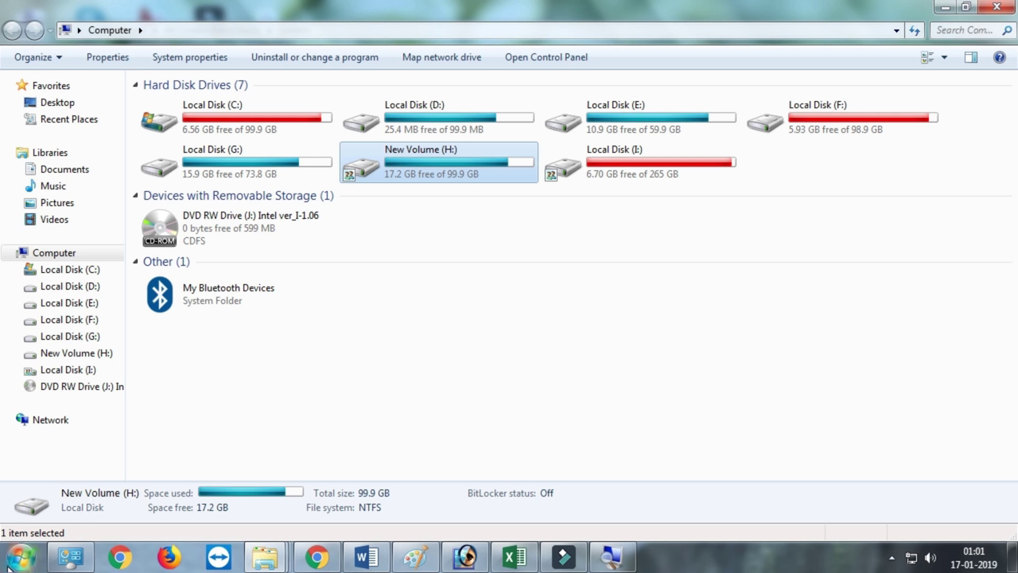
click(21, 557)
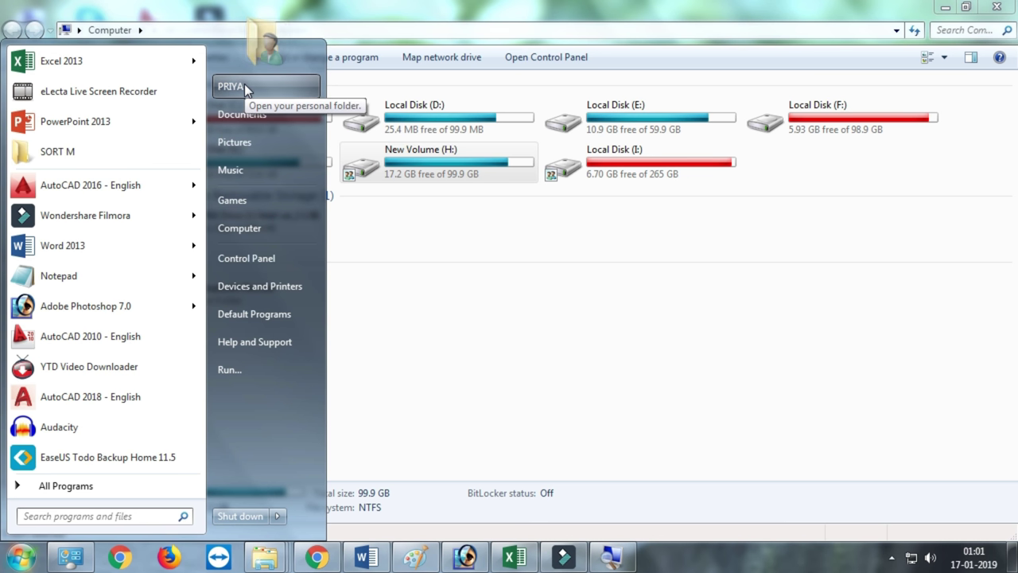